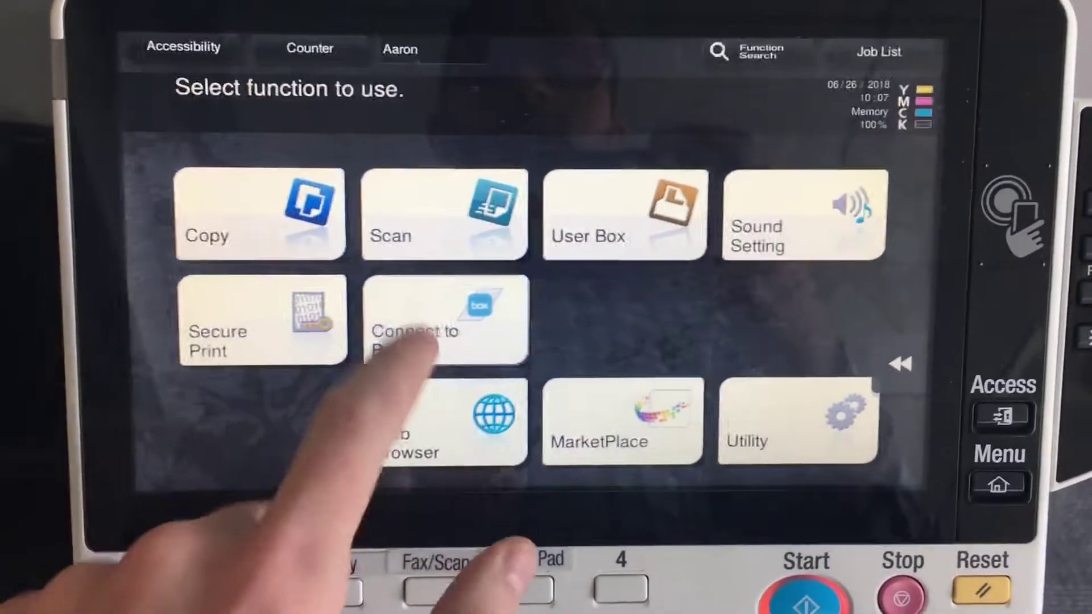
Step: Open the Box connector and enter the first user's Box email and password
click(461, 352)
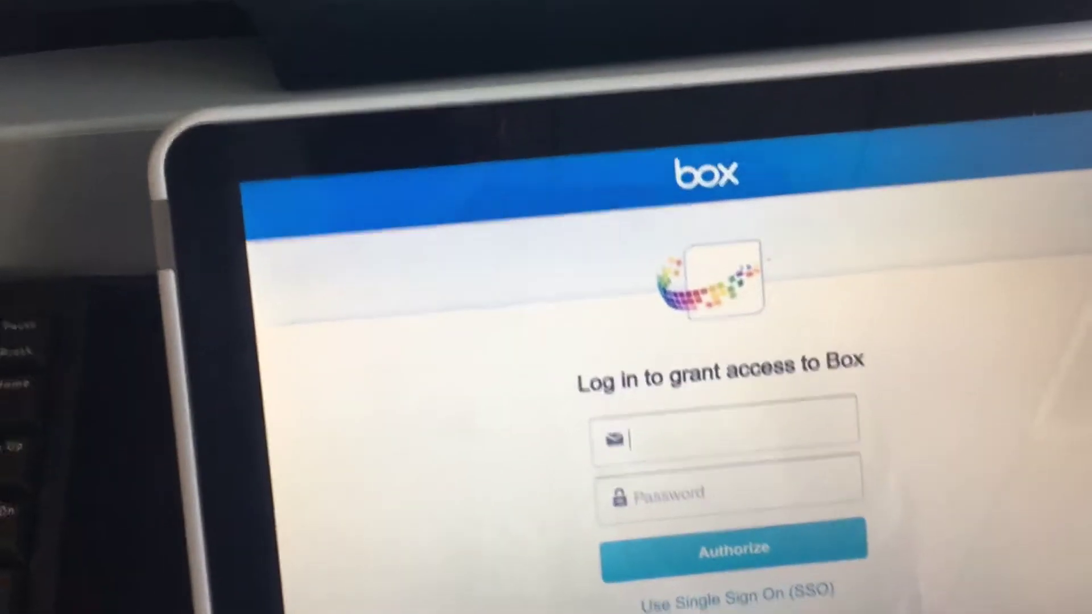
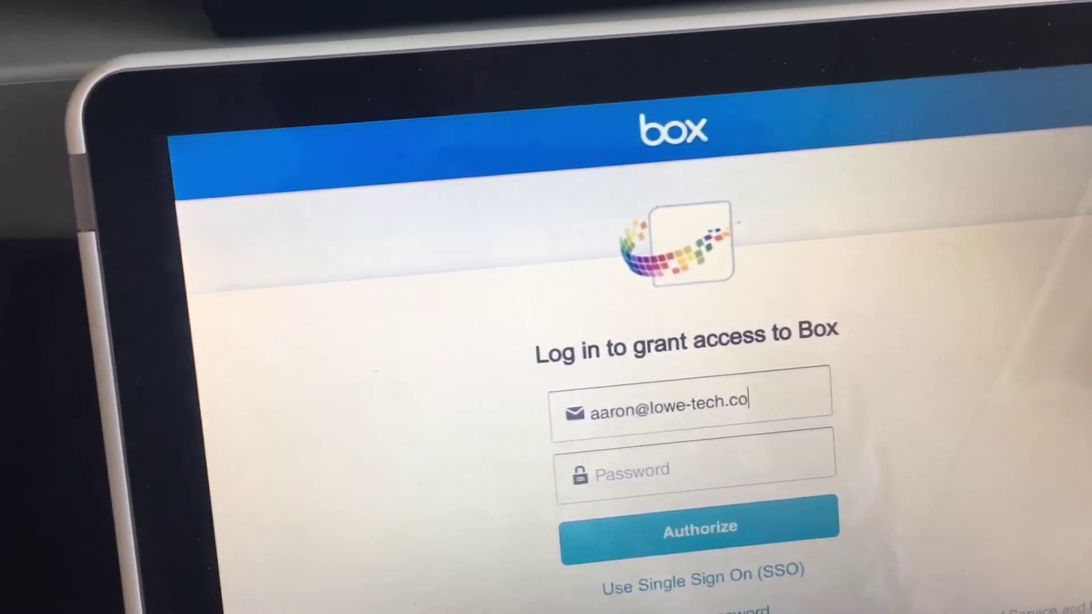
key(Tab)
text(•)
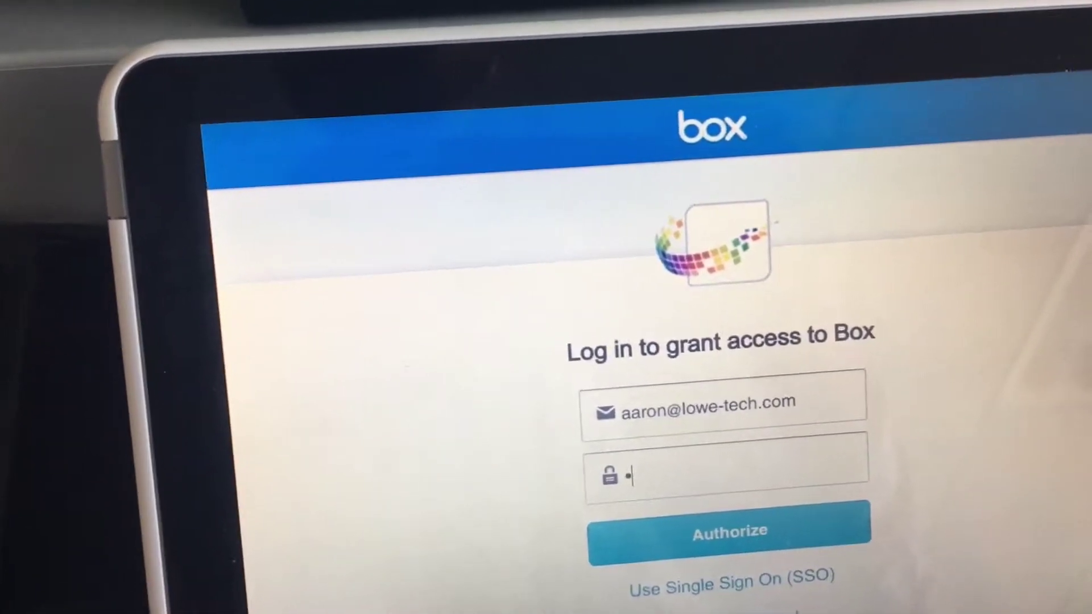
text(••)
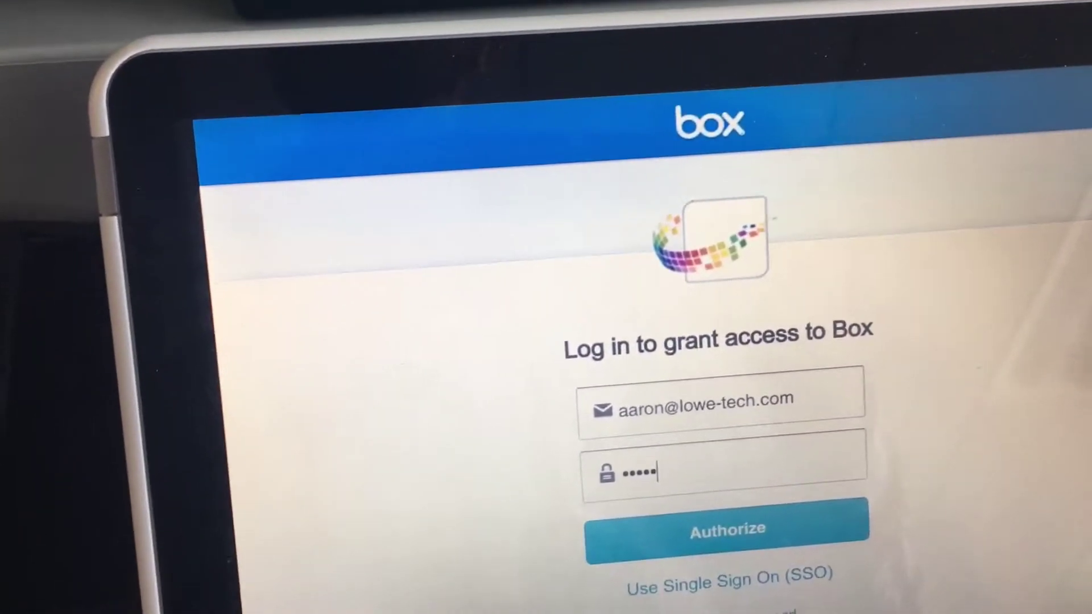
text(••)
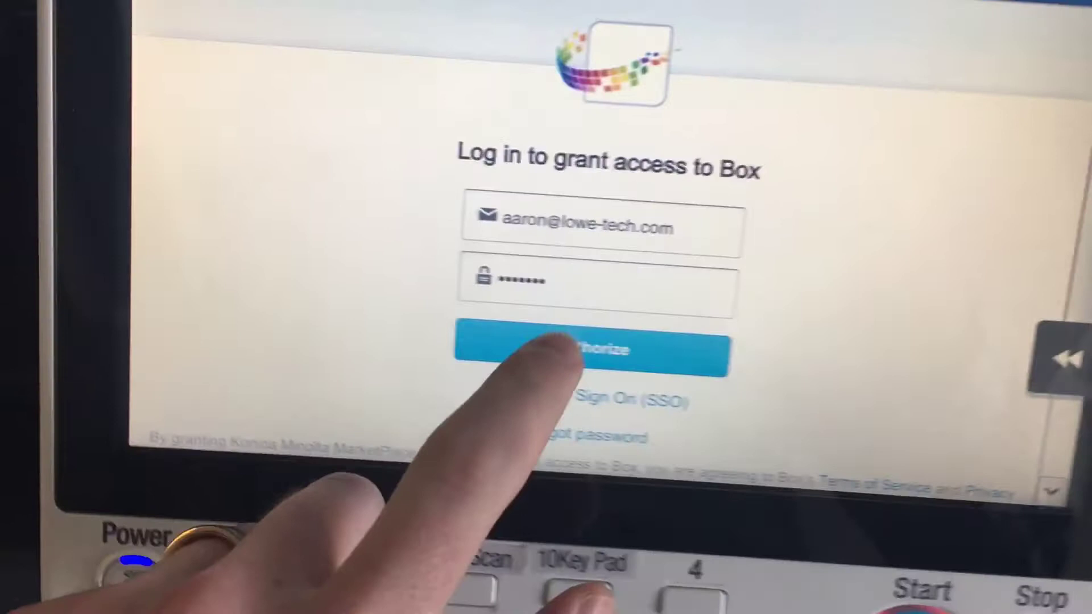
Step: Submit the first user's Box login, grant access, and set Keep Logged In to Yes
click(714, 448)
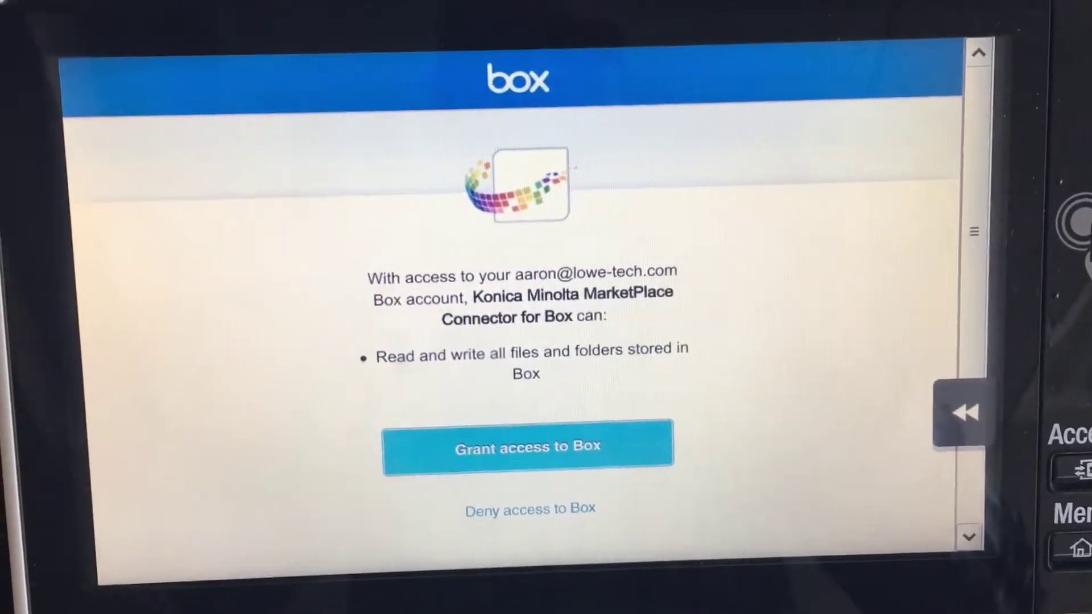
click(517, 436)
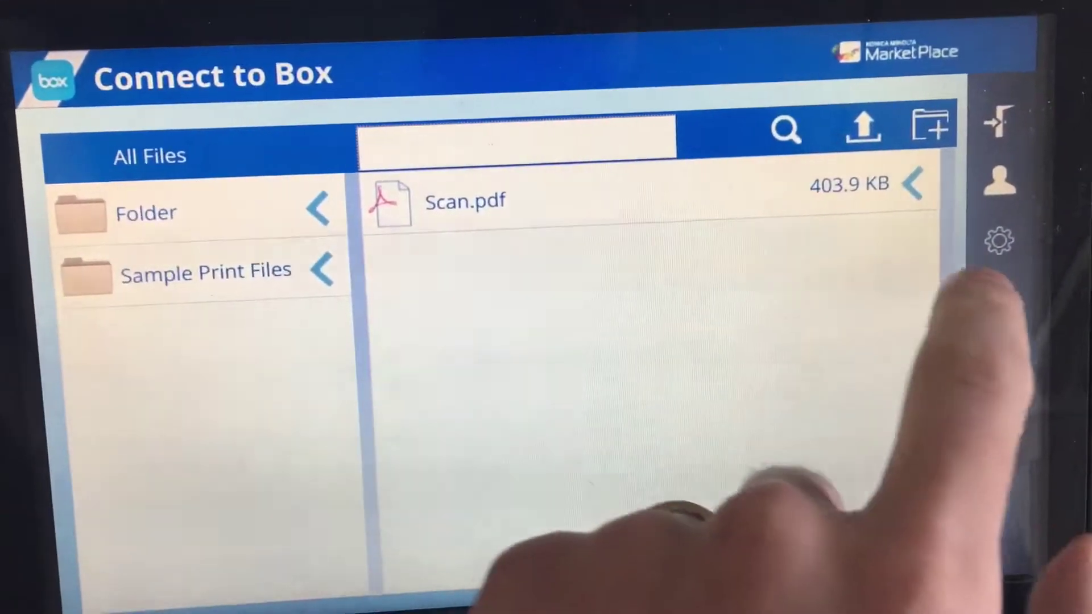
click(1020, 248)
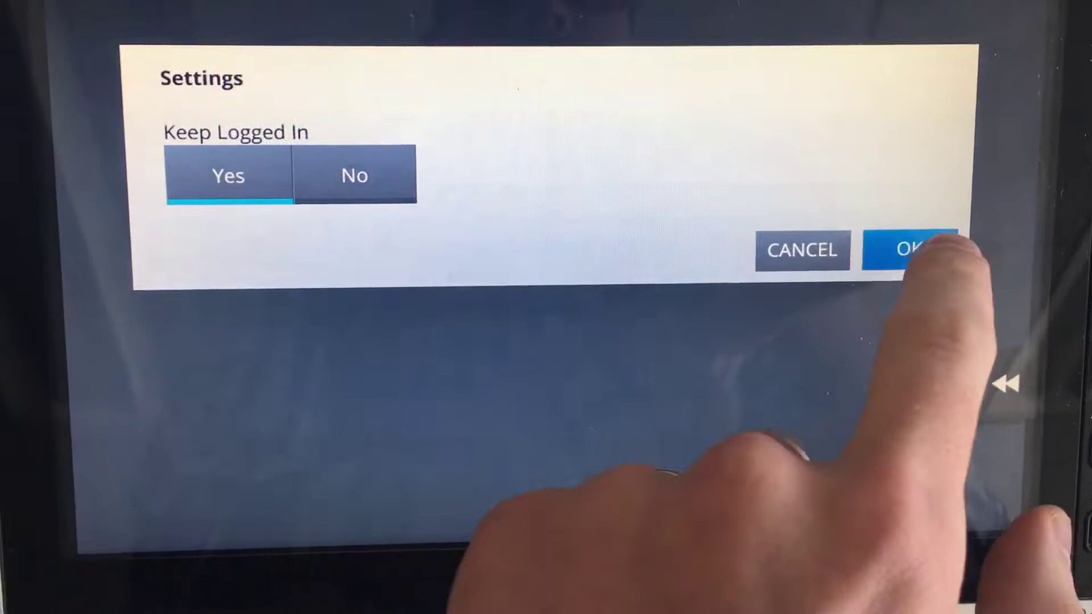
click(882, 250)
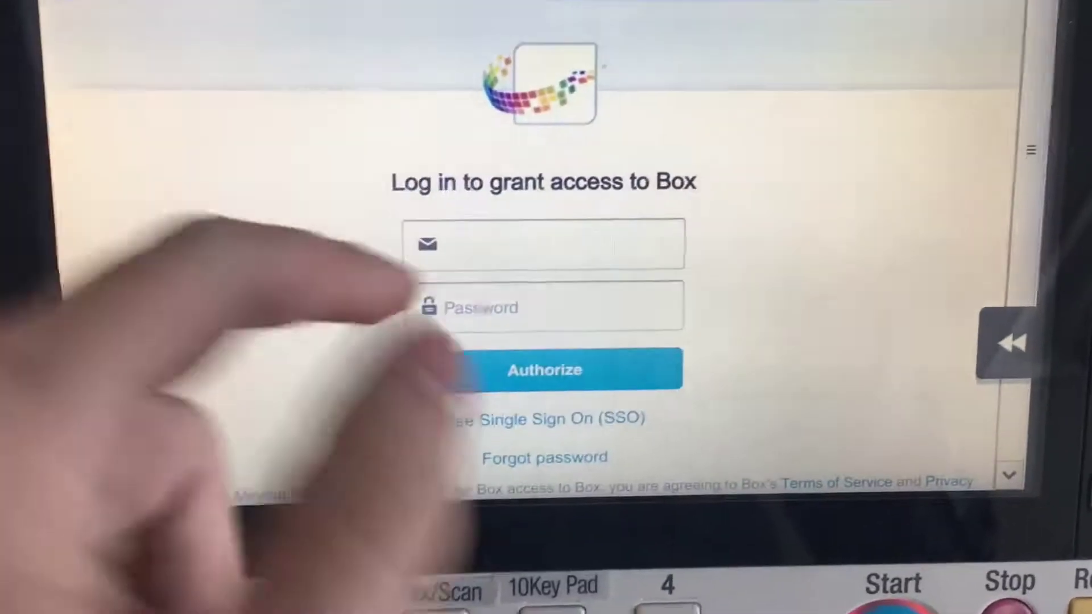
Step: Enter the second user's Box email and password and submit the login
click(543, 244)
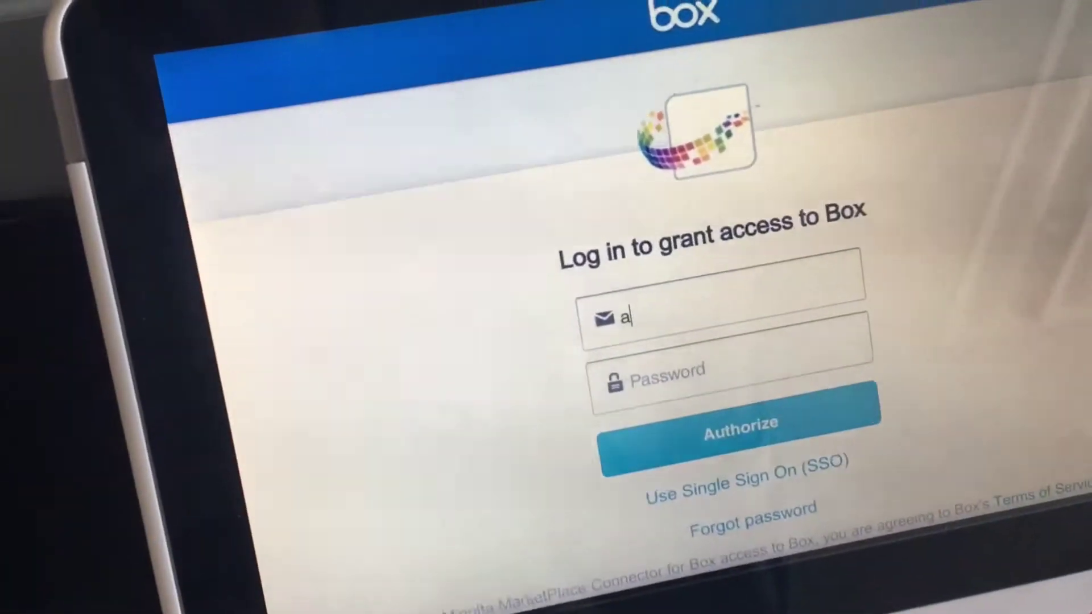
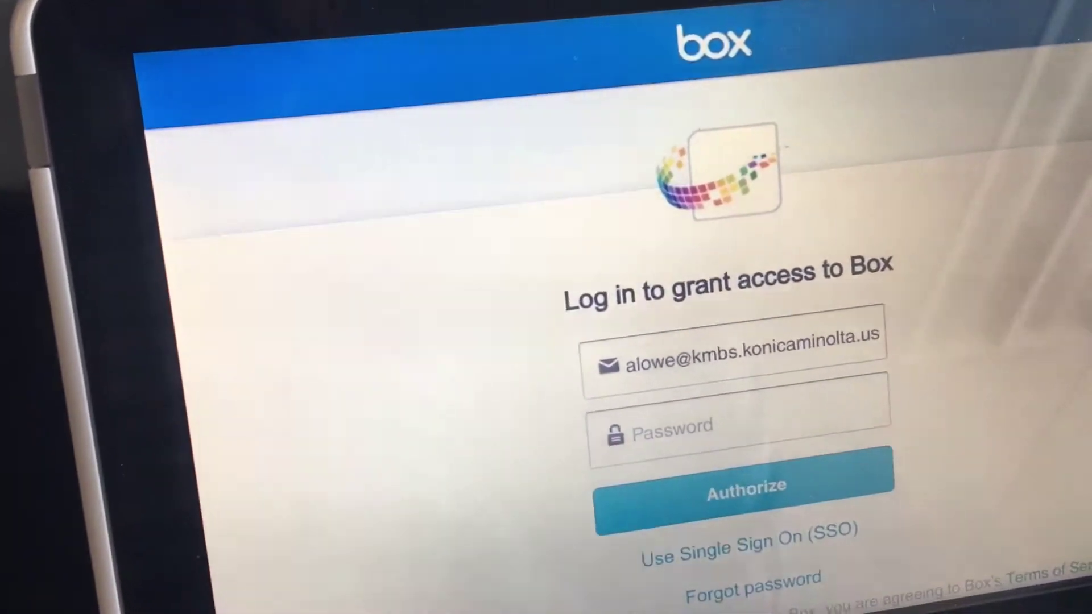
key(Tab)
text(•••)
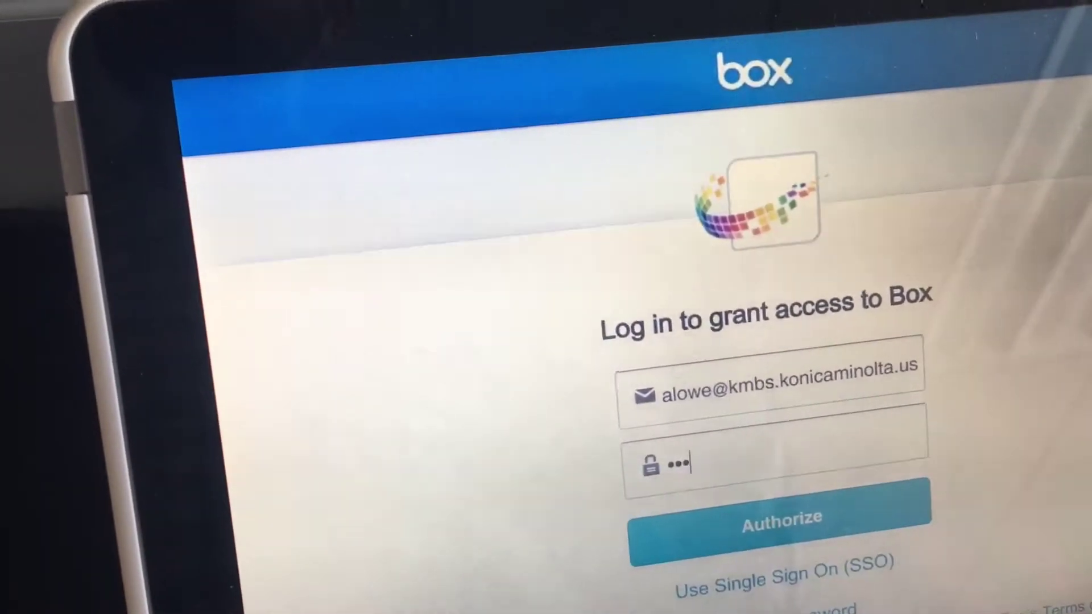
text(••••)
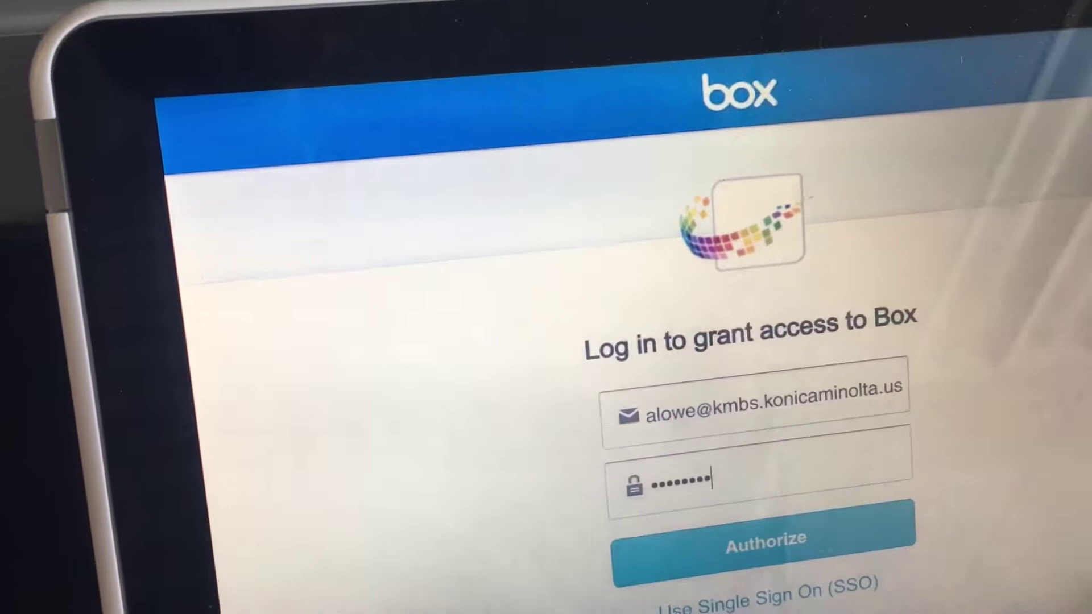
key(Return)
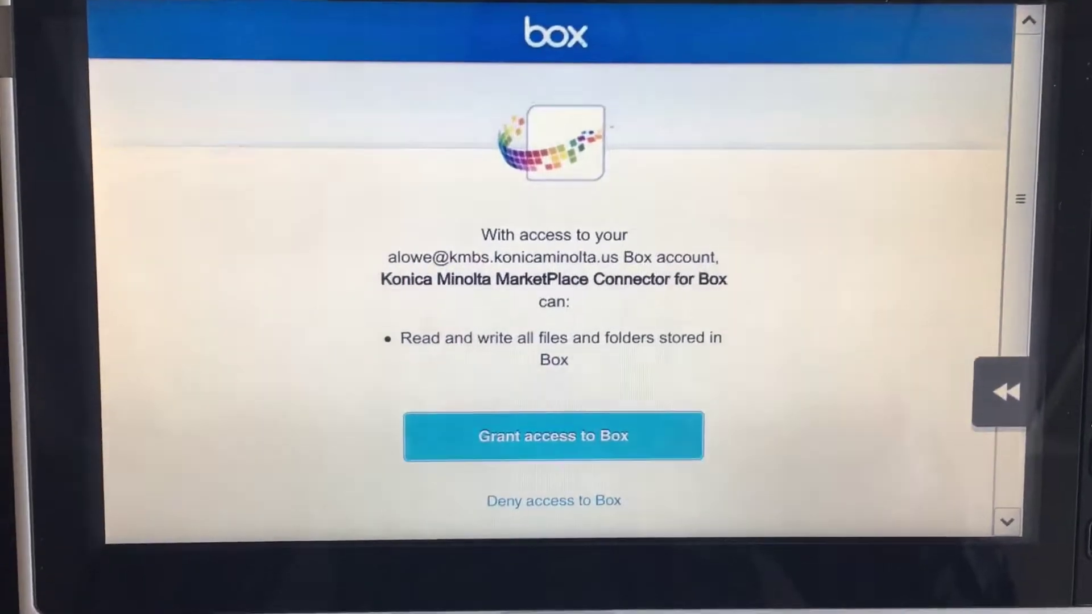
Step: Grant Box access to the second account and set Keep Logged In to Yes
click(542, 441)
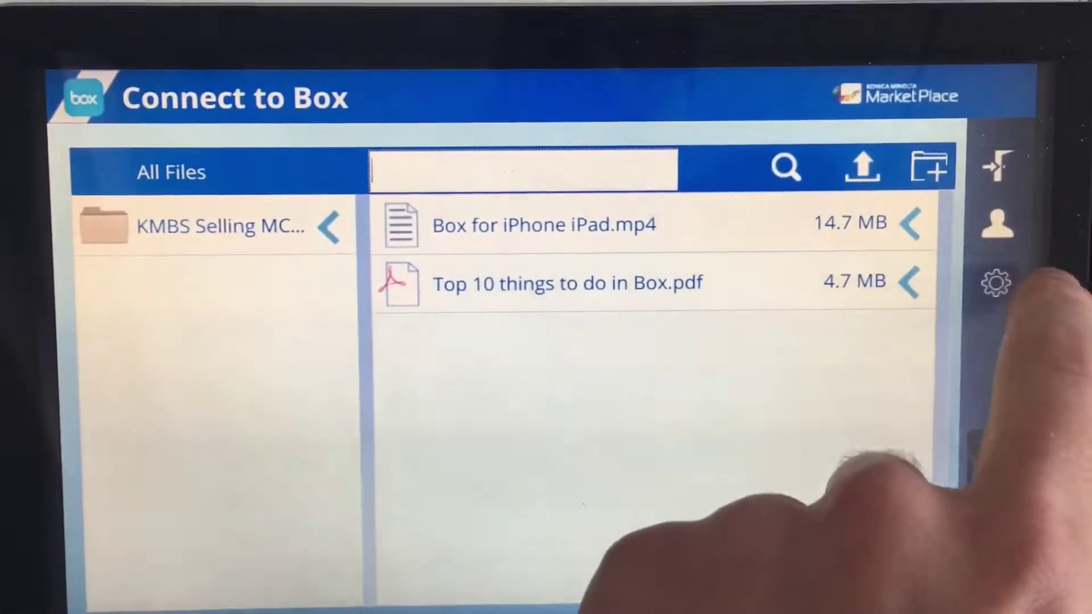
click(981, 282)
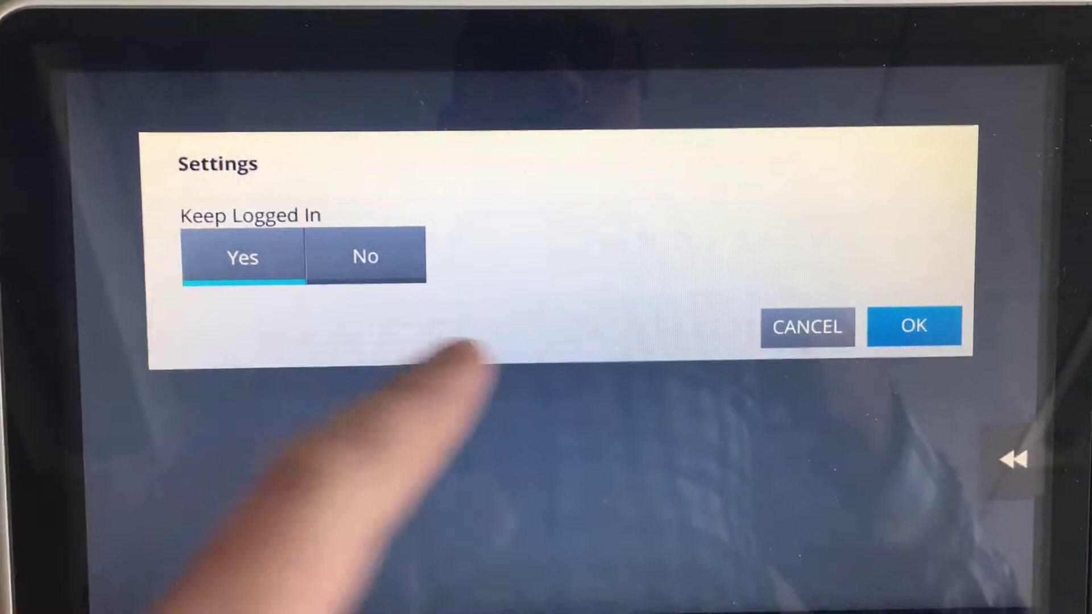
click(913, 326)
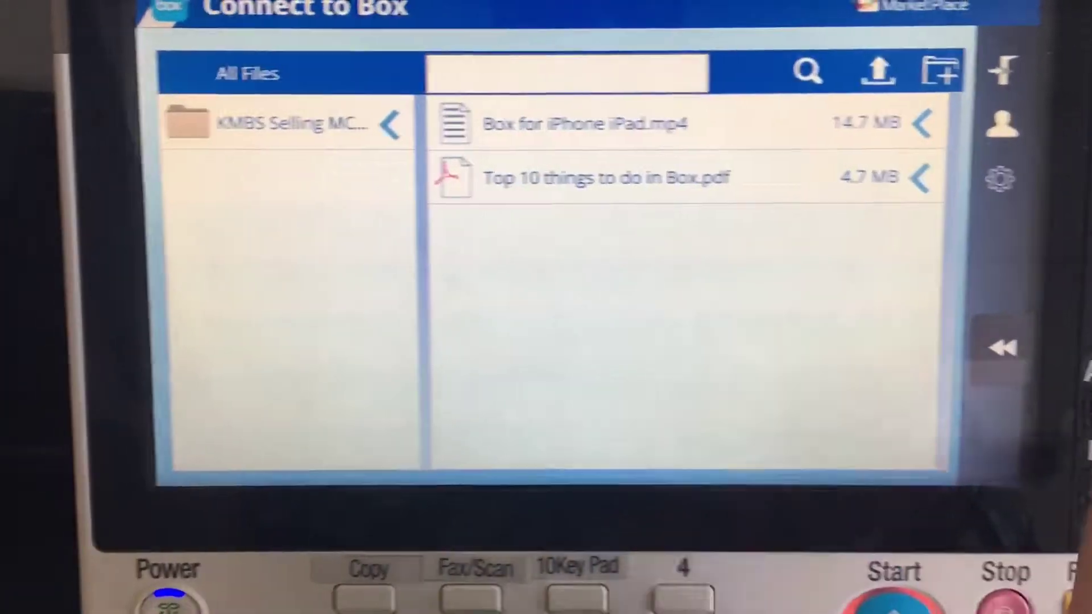
Step: Bring up the bizhub panel's user sign-in screen
click(1070, 341)
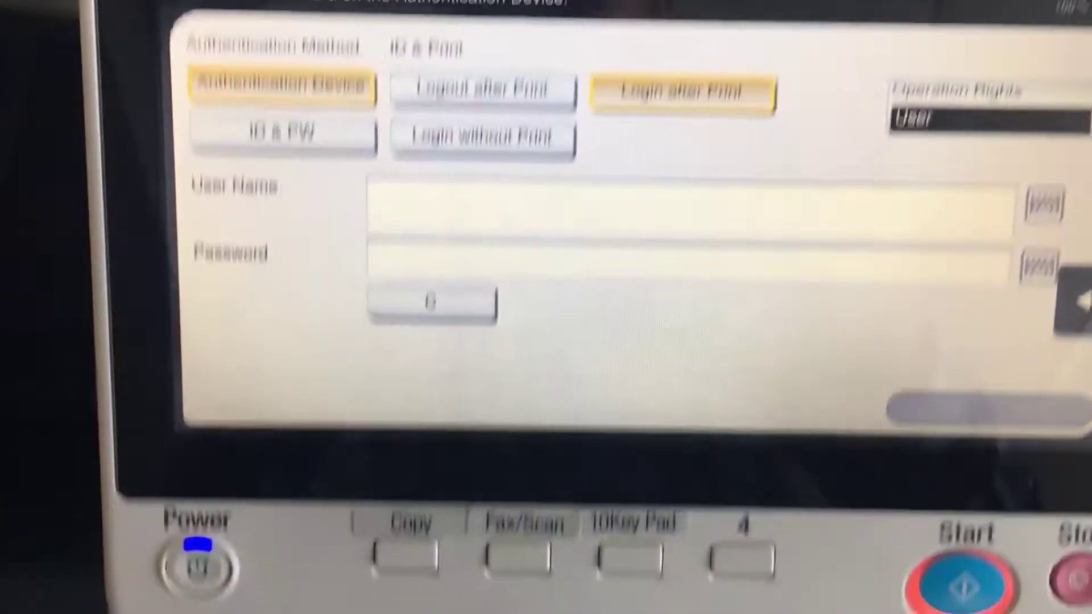